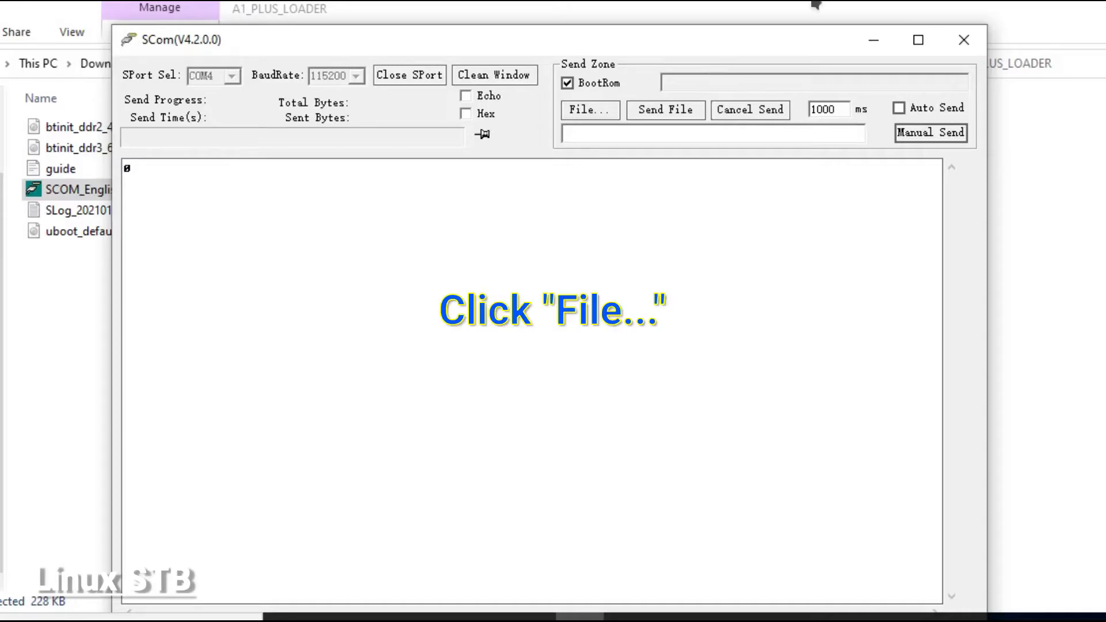
# Load the btinit_ddr2_400m_debug image from A1_PLUS_LOADER and send it over the serial port
pyautogui.click(596, 111)
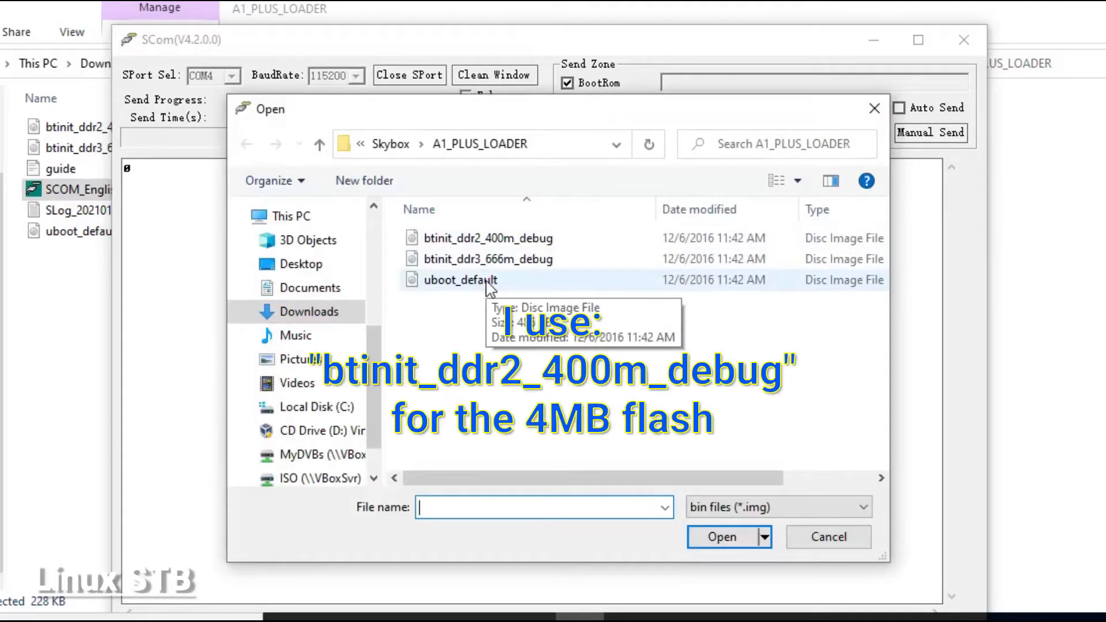
pyautogui.click(494, 244)
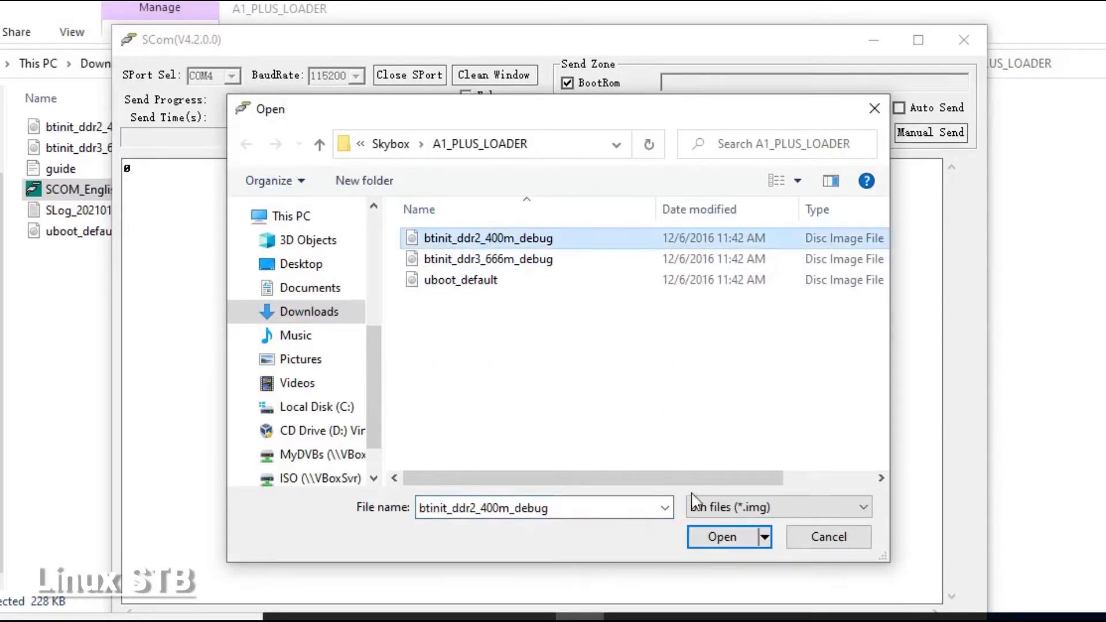
pyautogui.click(722, 537)
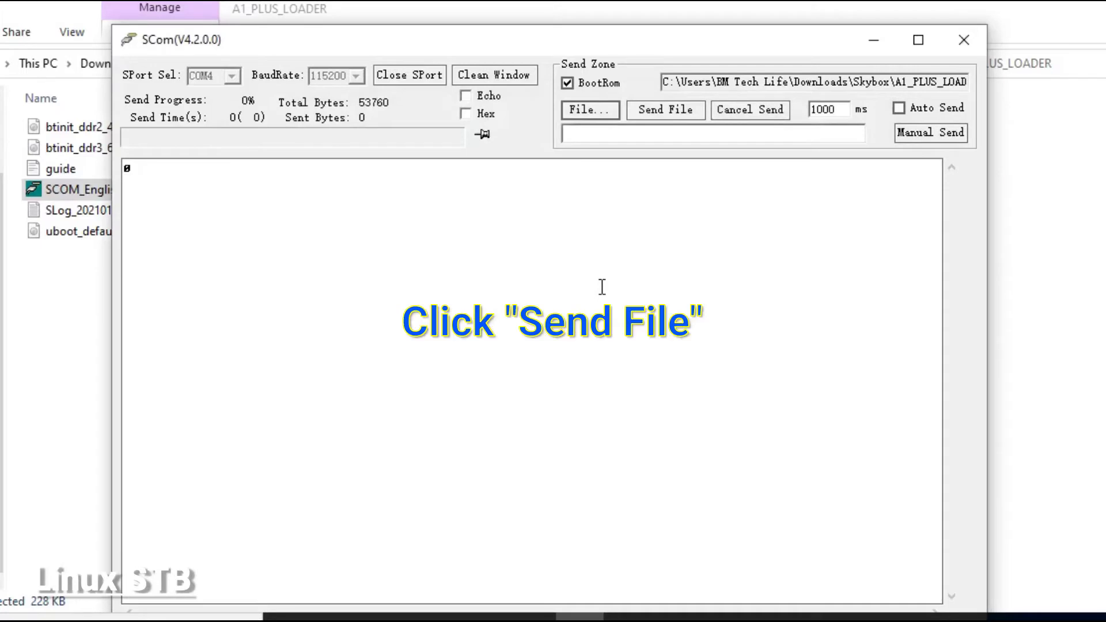
pyautogui.click(647, 112)
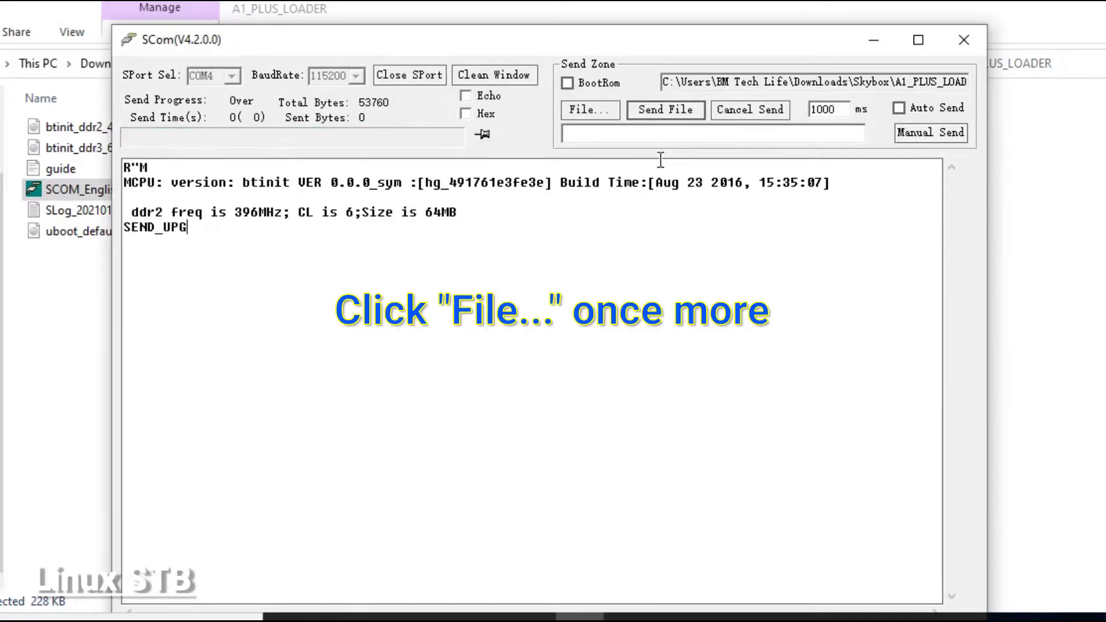
# Load the uboot_default image from A1_PLUS_LOADER and send it over the serial port
pyautogui.click(606, 114)
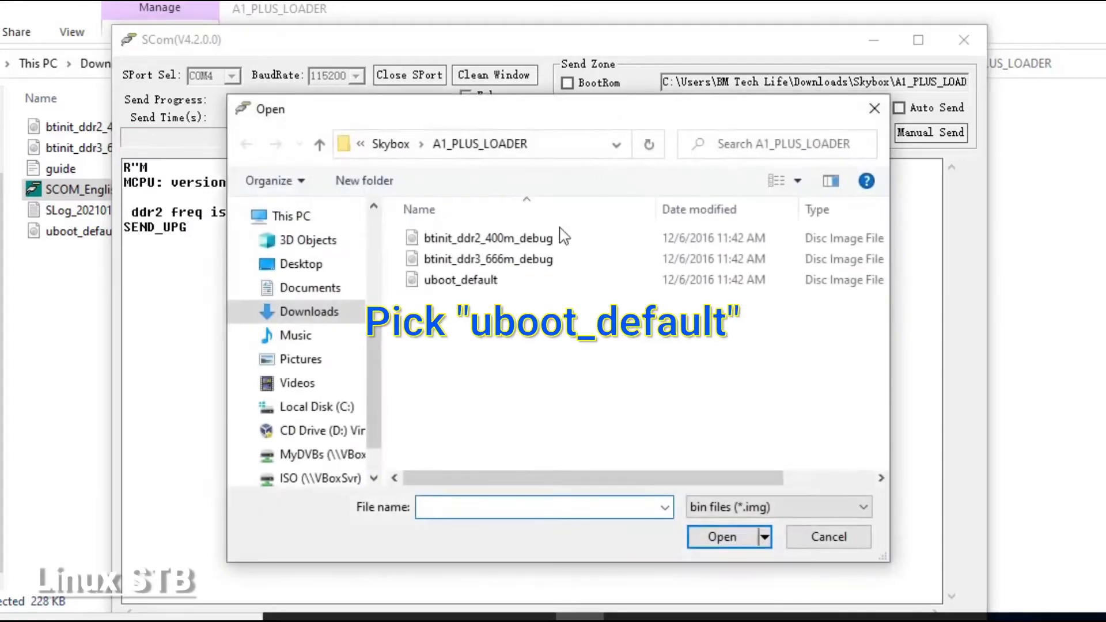
pyautogui.click(464, 282)
pyautogui.click(715, 537)
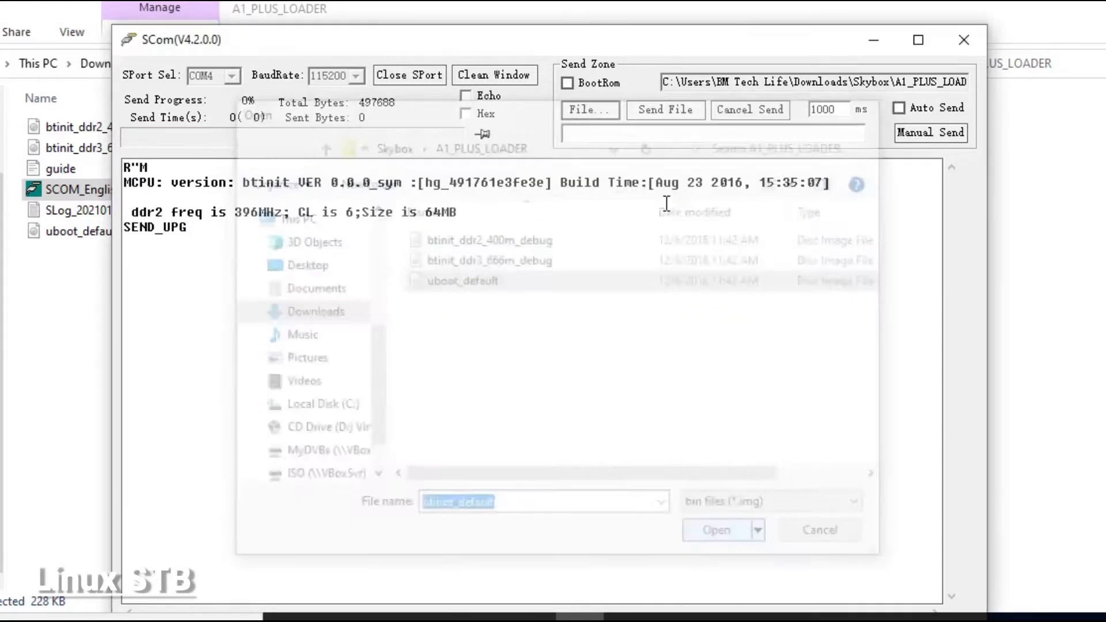
pyautogui.click(696, 112)
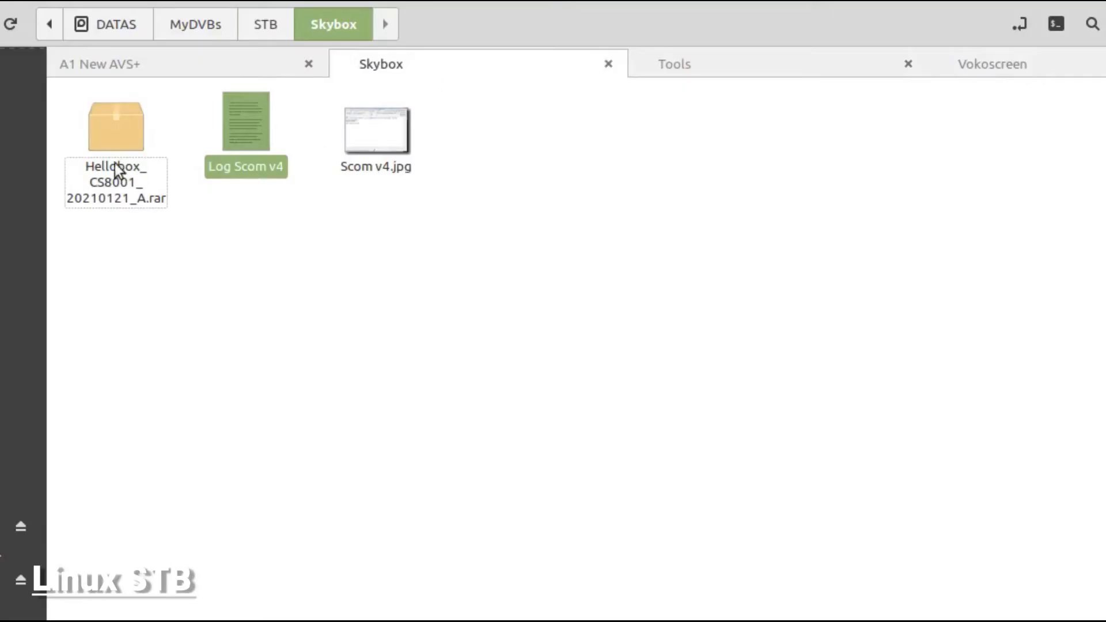
# In the file manager, extract Hellobox_CS8001_20210121_A.rar in the Skybox folder and copy the extracted .bin file to the FREEDOS-KS1 USB drive
pyautogui.rightClick(112, 139)
pyautogui.click(172, 441)
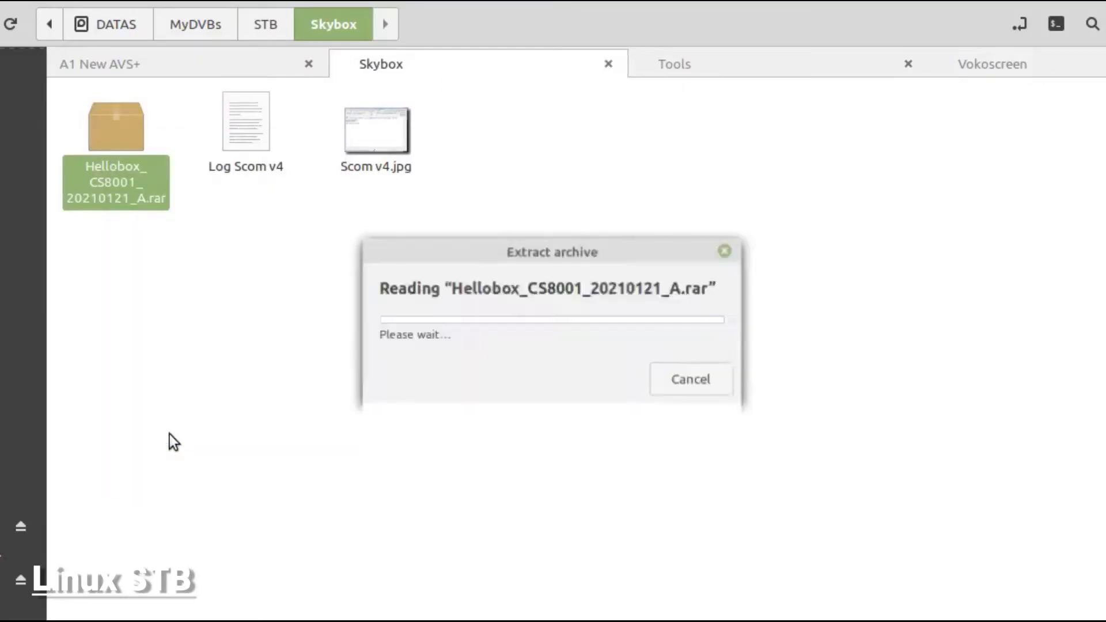
pyautogui.click(120, 136)
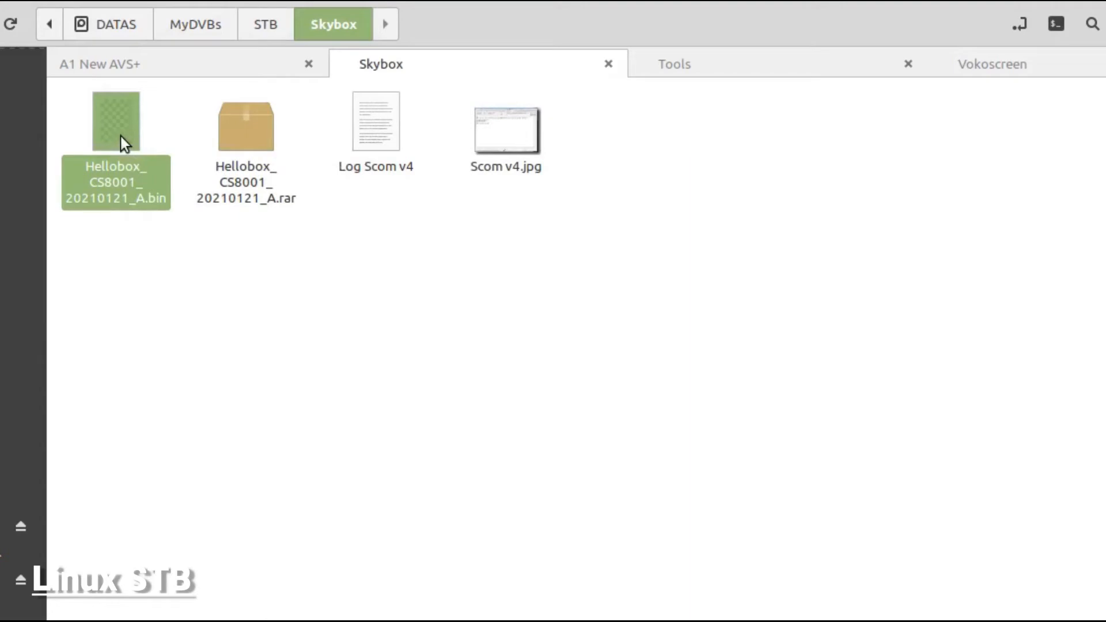
pyautogui.rightClick(120, 136)
pyautogui.click(171, 272)
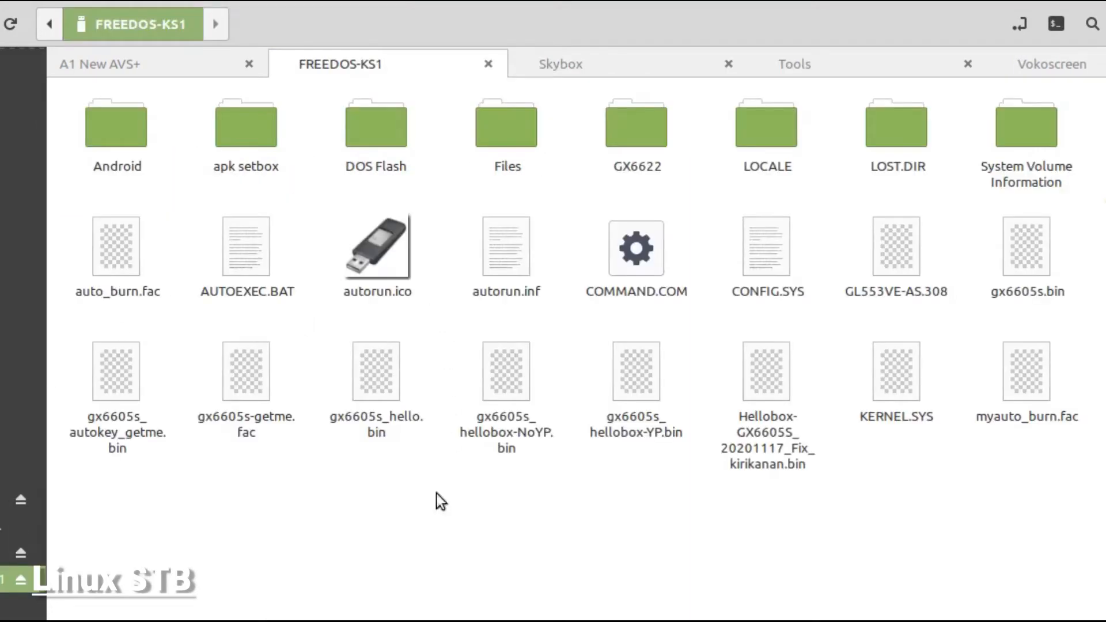
pyautogui.rightClick(427, 548)
pyautogui.click(450, 441)
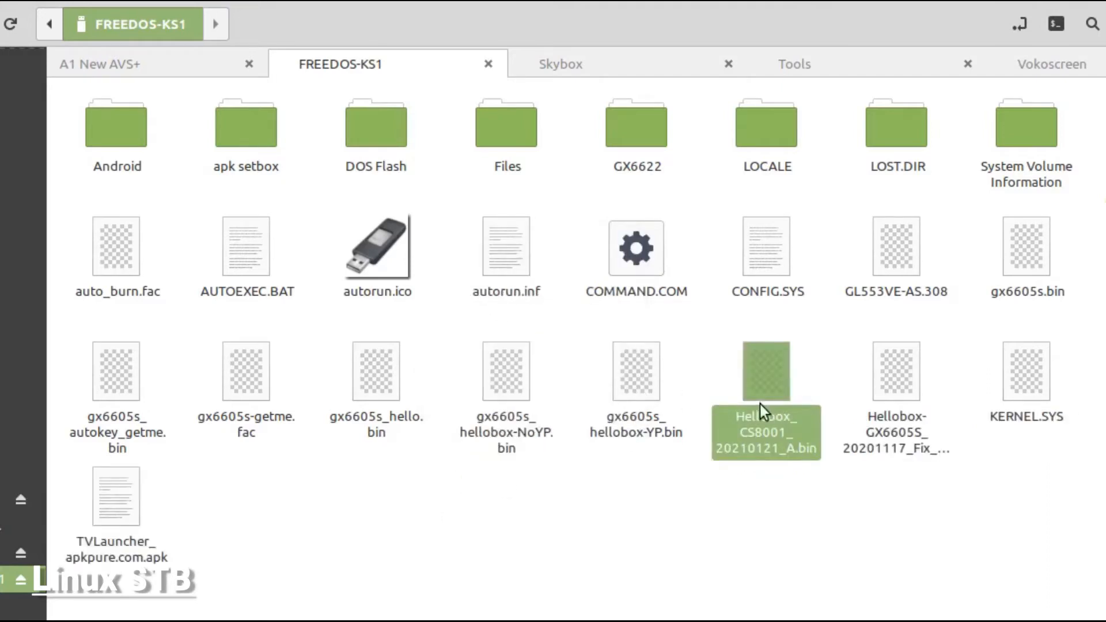
# Rename the copied Hellobox_CS8001_20210121_A.bin to hellosky.bin and eject the FREEDOS-KS1 drive
pyautogui.click(763, 413)
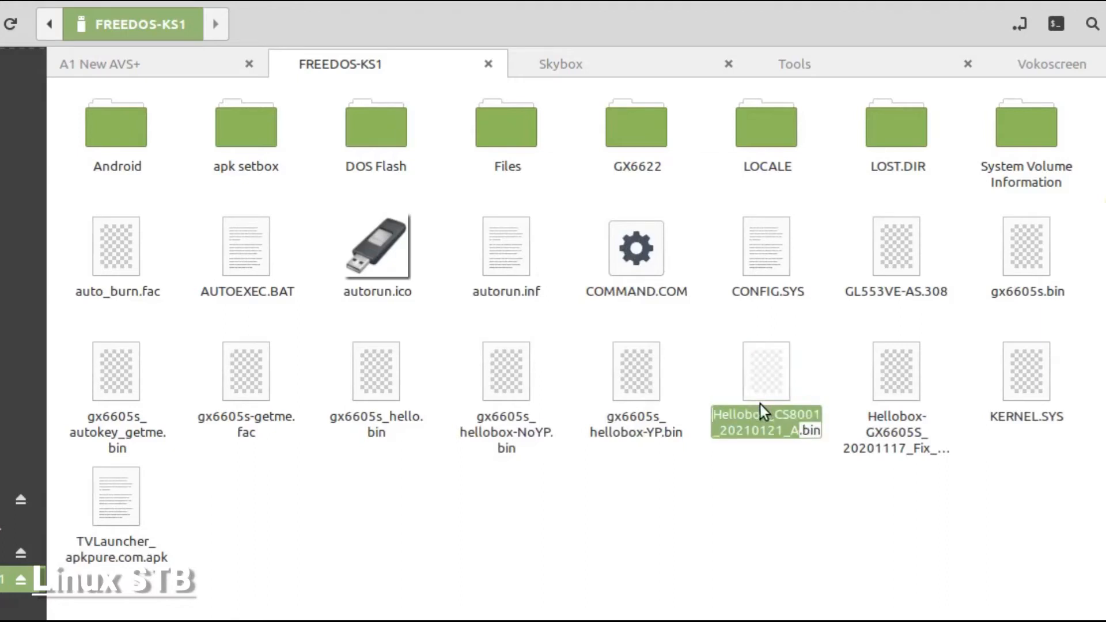
pyautogui.write('hellosky')
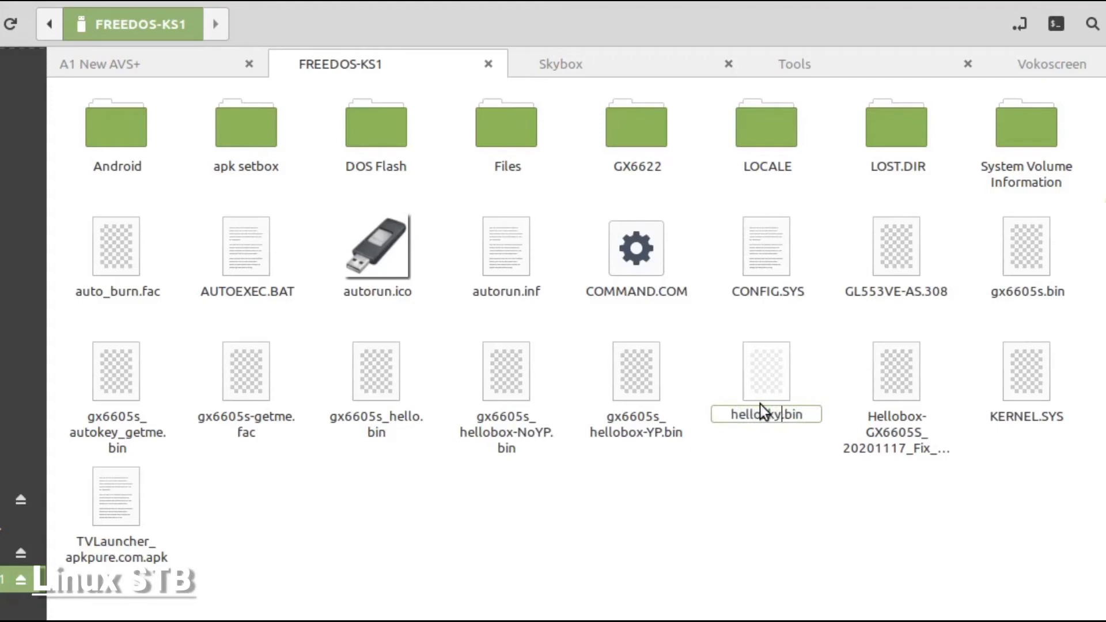
pyautogui.click(754, 508)
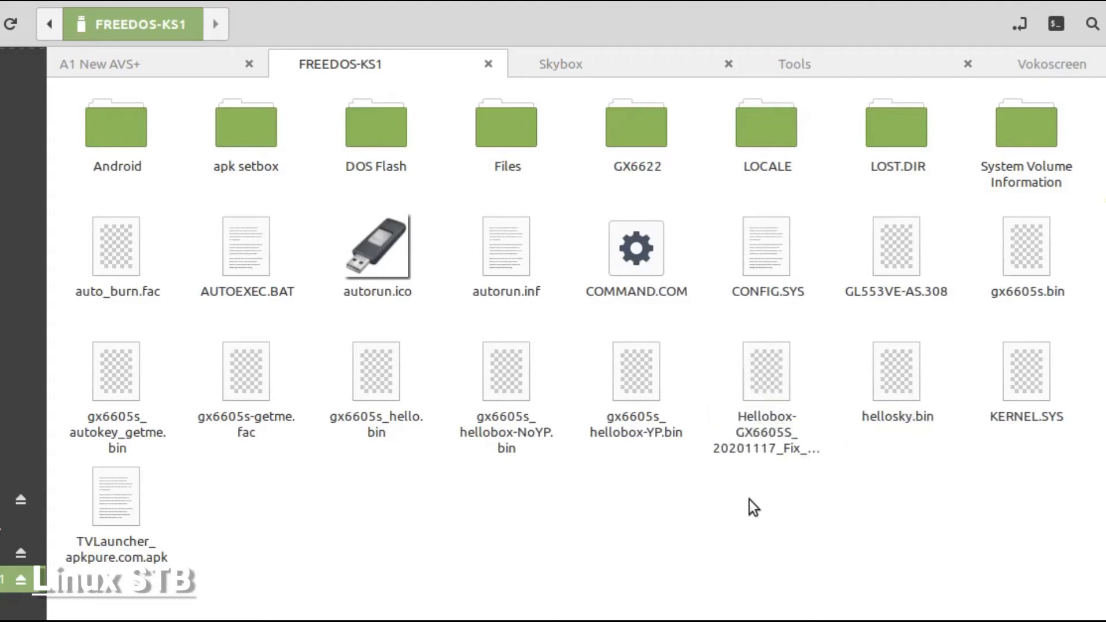
pyautogui.click(900, 382)
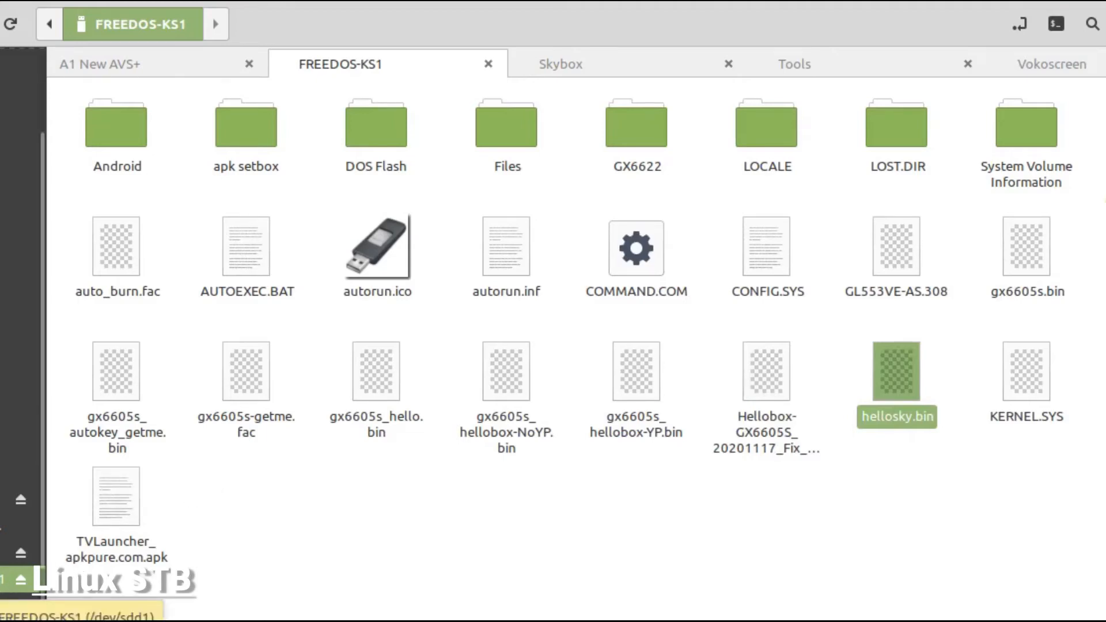
pyautogui.rightClick(11, 579)
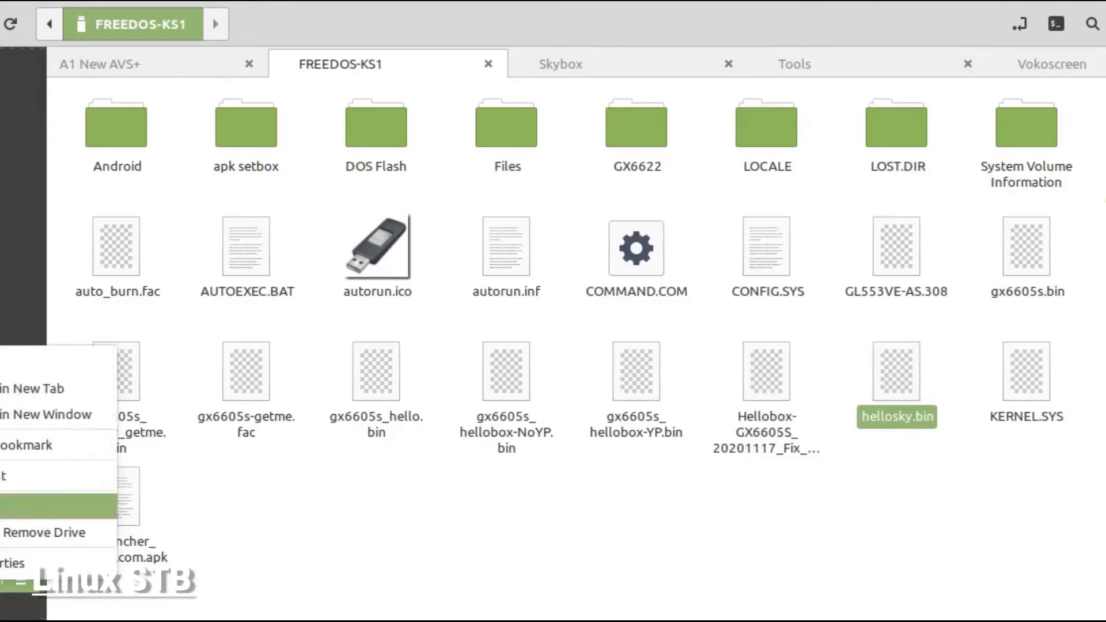
pyautogui.click(57, 506)
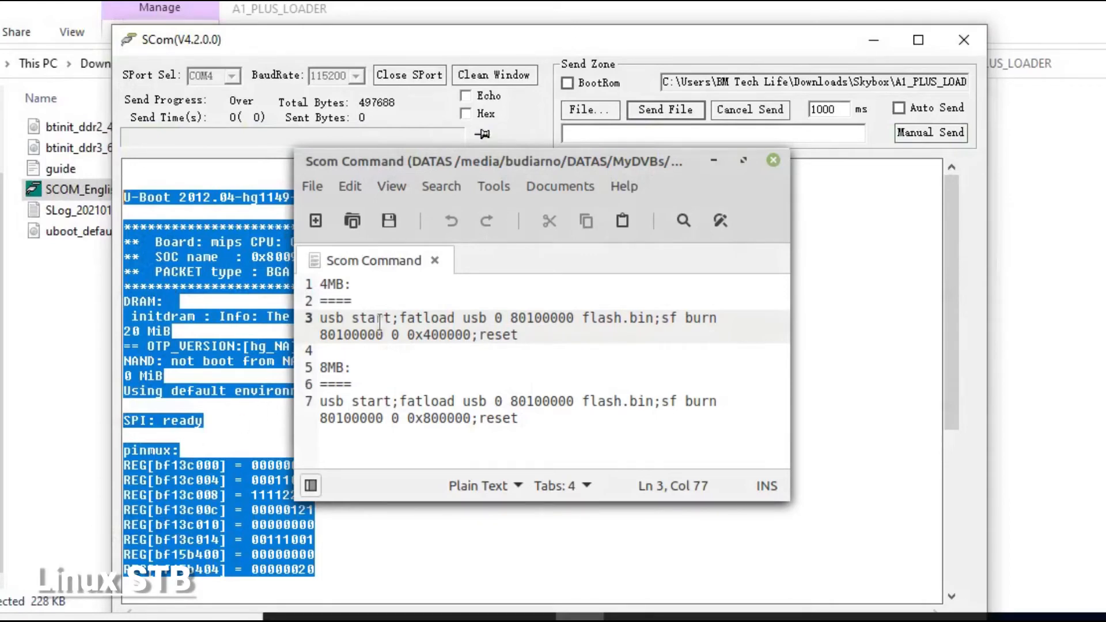
pyautogui.moveTo(525, 334); pyautogui.dragTo(288, 317)
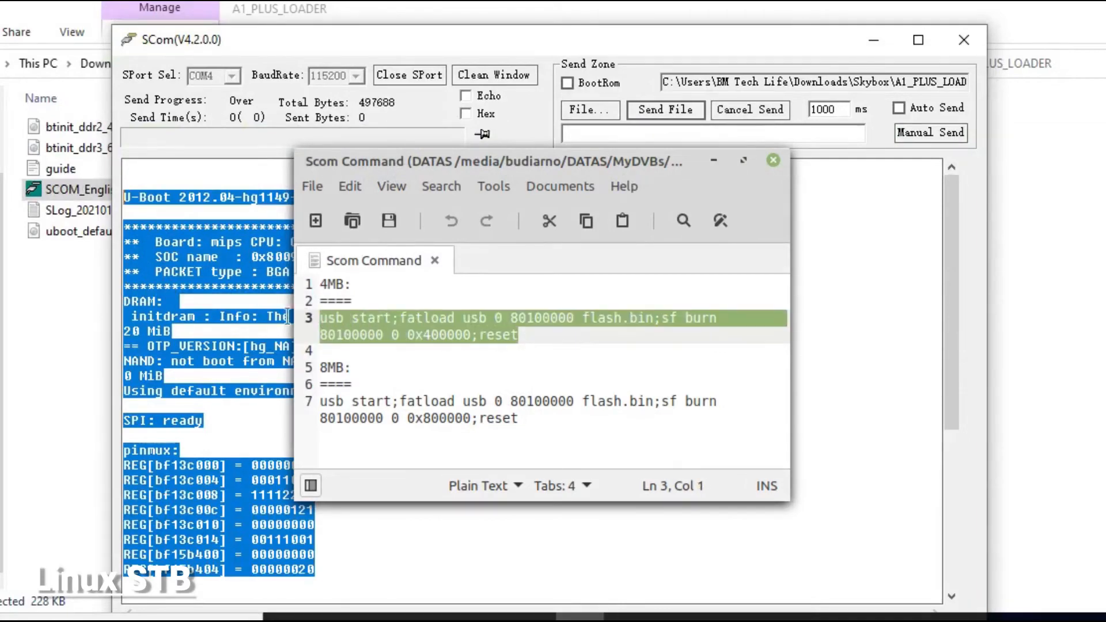
pyautogui.rightClick(380, 324)
pyautogui.click(431, 417)
pyautogui.click(665, 134)
pyautogui.rightClick(664, 134)
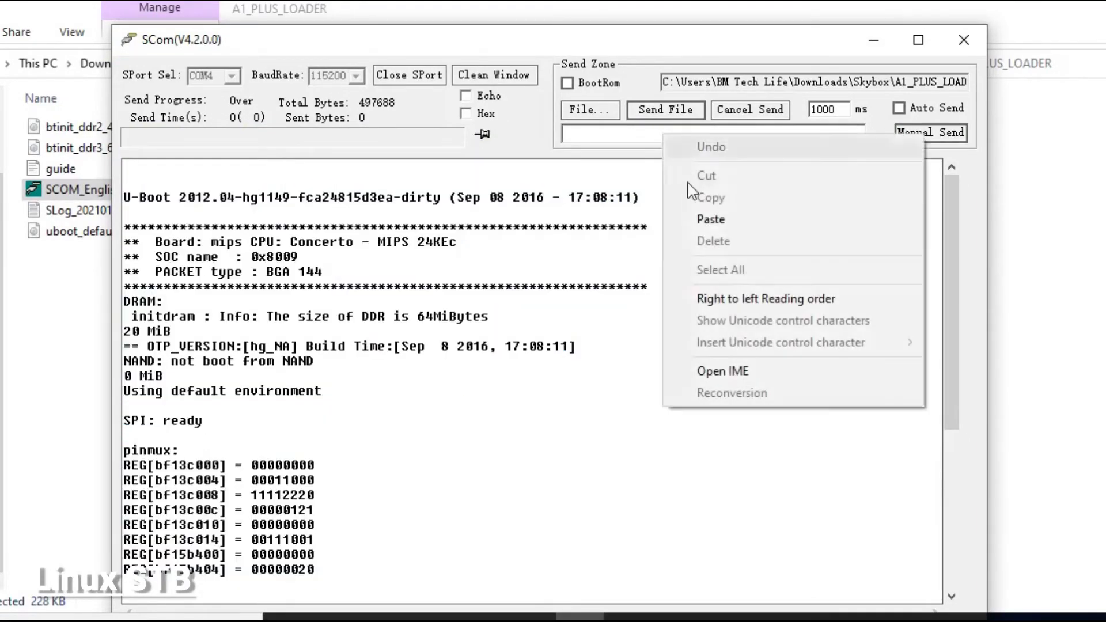
pyautogui.click(712, 218)
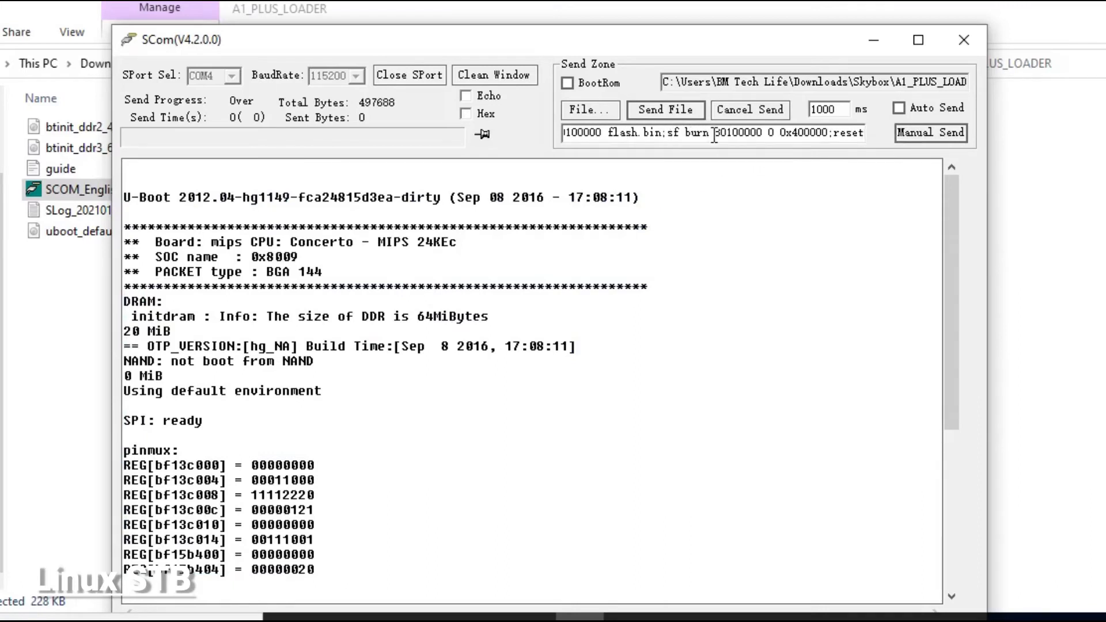
# Change the file name in the burn command to hellosky.bin and send the command manually to the receiver
pyautogui.click(639, 134)
pyautogui.press('BackSpace')
pyautogui.press('BackSpace')
pyautogui.press('BackSpace')
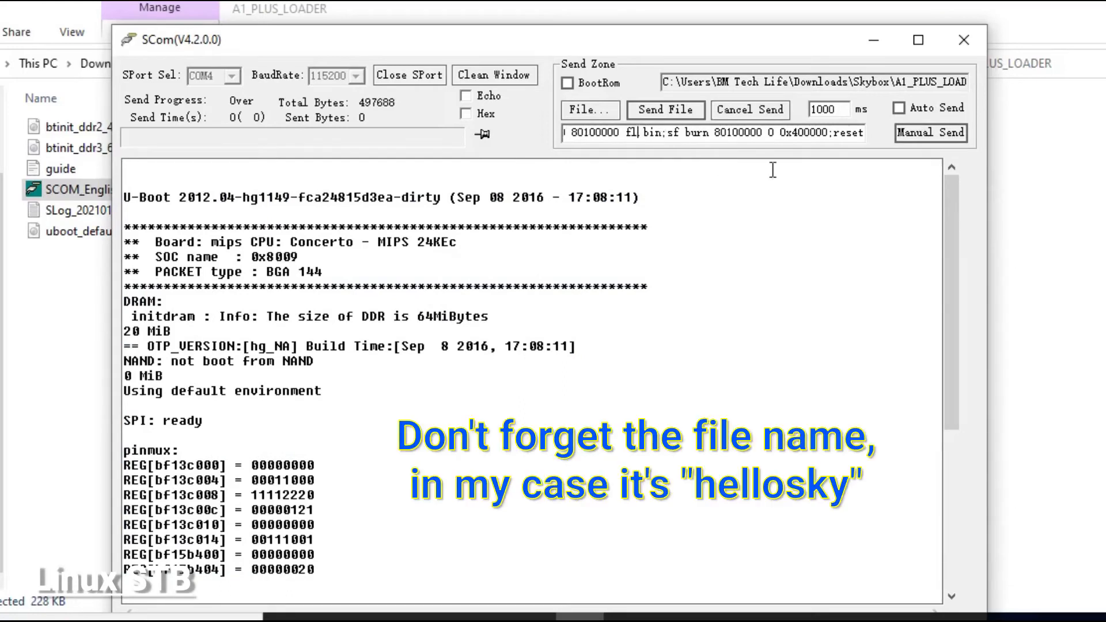
pyautogui.press('BackSpace')
pyautogui.press('BackSpace')
pyautogui.write('hel')
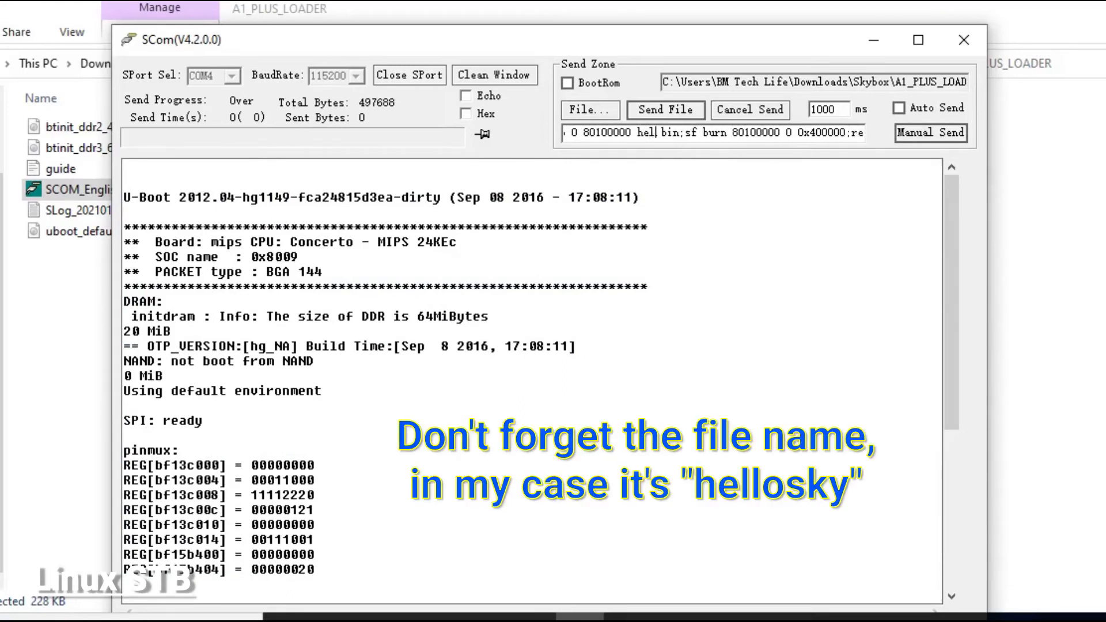
pyautogui.write('losky')
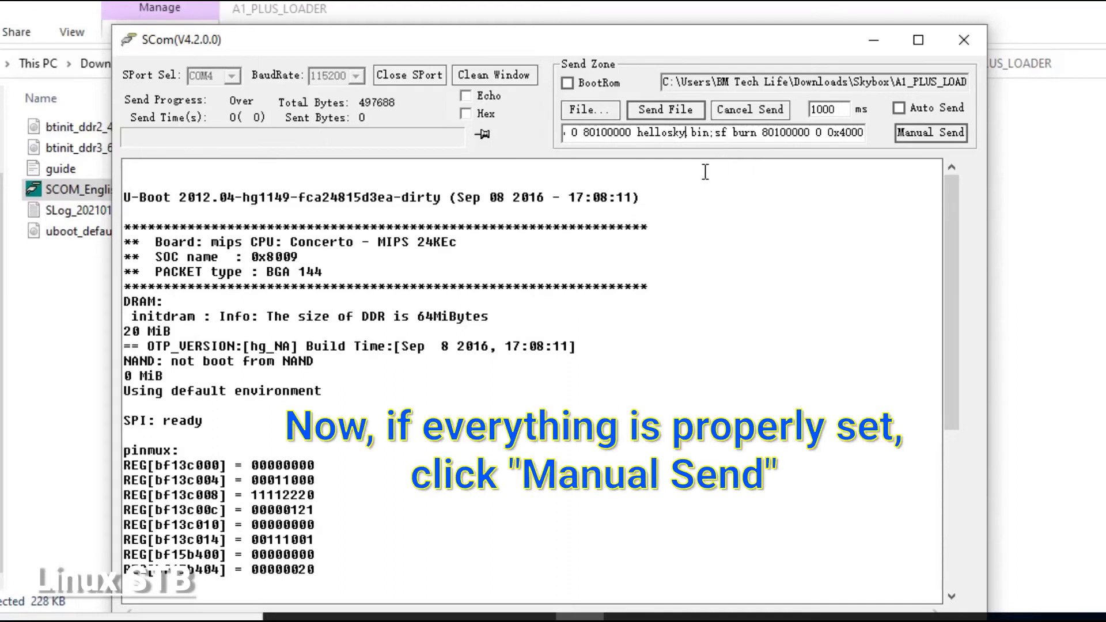
pyautogui.click(952, 137)
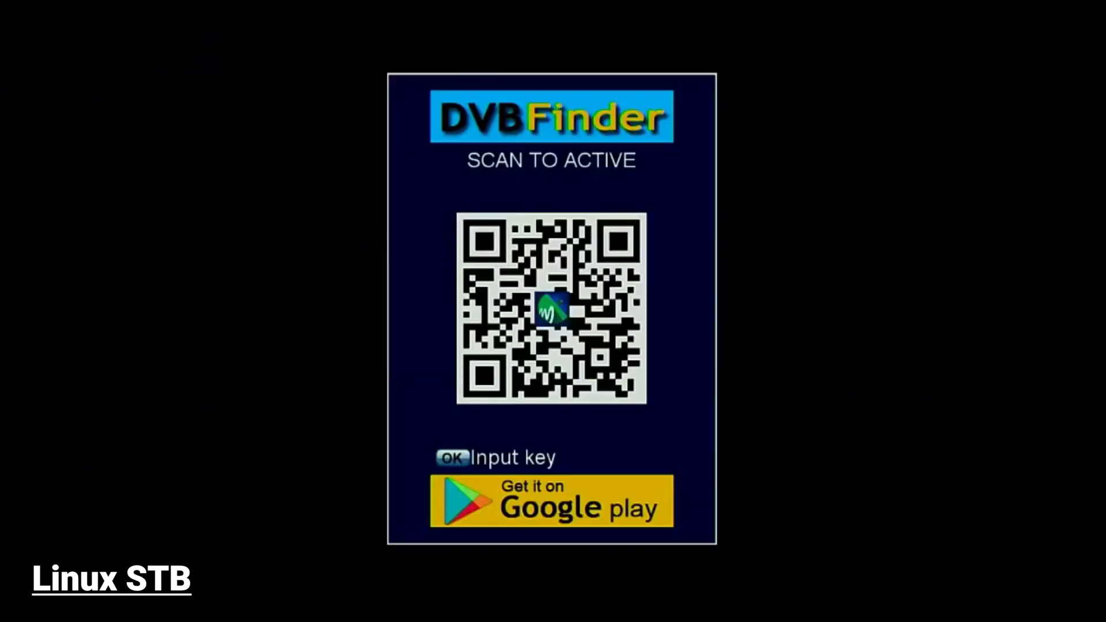
# Enter the activation key on the receiver's DVBFinder activation screen and submit it
pyautogui.press('Return')
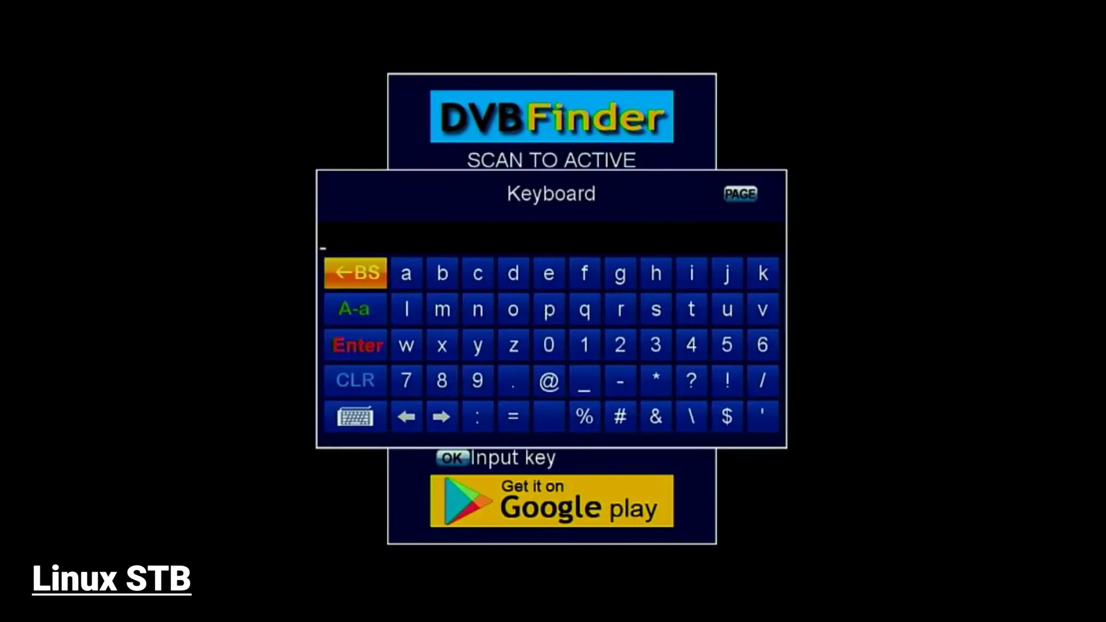
pyautogui.press('Right')
pyautogui.press('Right')
pyautogui.press('Right')
pyautogui.press('Right')
pyautogui.press('Right')
pyautogui.press('Right')
pyautogui.press('Right')
pyautogui.press('Right')
pyautogui.press('Right')
pyautogui.press('Down')
pyautogui.press('Down')
pyautogui.press('Return')
pyautogui.press('Return')
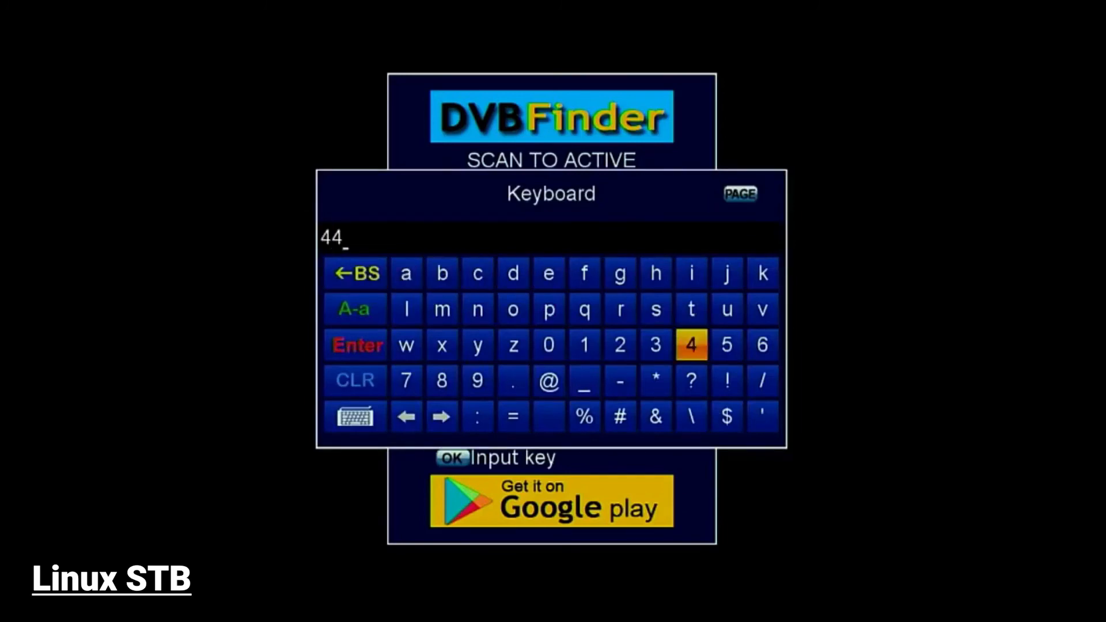
pyautogui.press('Left')
pyautogui.press('Return')
pyautogui.press('Right')
pyautogui.press('Right')
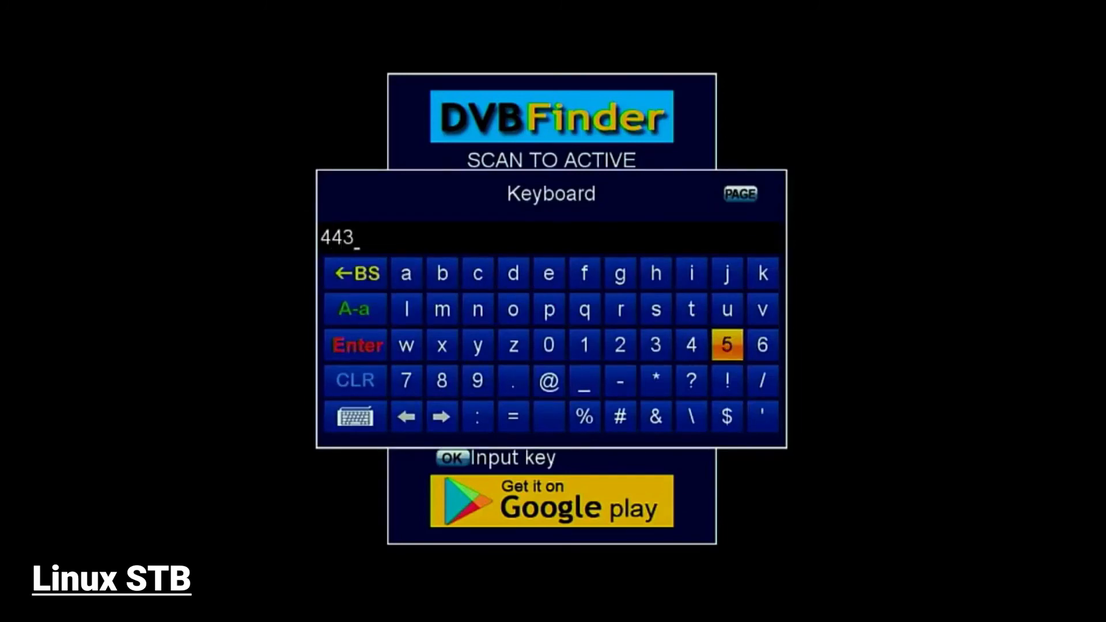
pyautogui.press('Return')
pyautogui.press('Right')
pyautogui.press('Right')
pyautogui.press('Right')
pyautogui.press('Down')
pyautogui.press('Return')
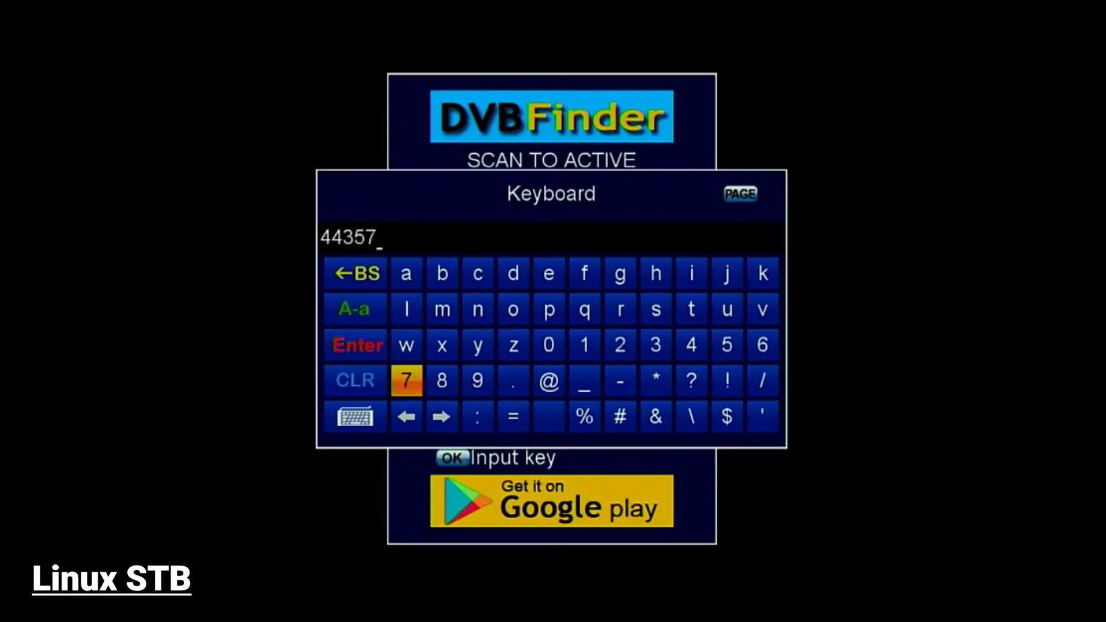
pyautogui.press('Right')
pyautogui.press('Right')
pyautogui.press('Right')
pyautogui.press('Right')
pyautogui.press('Right')
pyautogui.press('Right')
pyautogui.press('Right')
pyautogui.press('Right')
pyautogui.press('Right')
pyautogui.press('Up')
pyautogui.press('Right')
pyautogui.press('Right')
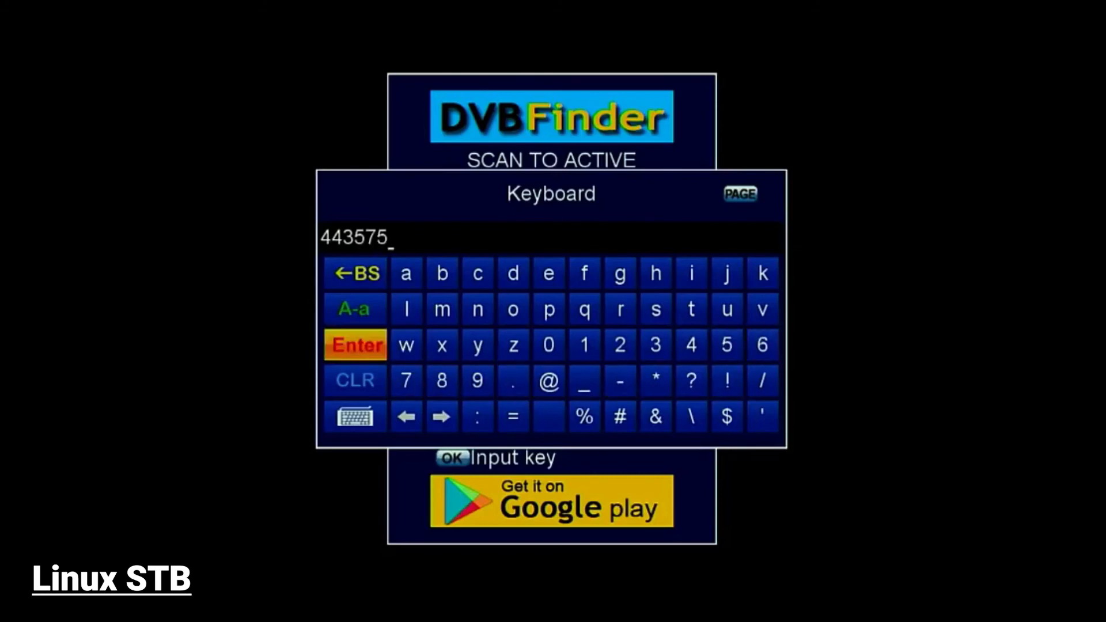
pyautogui.press('Return')
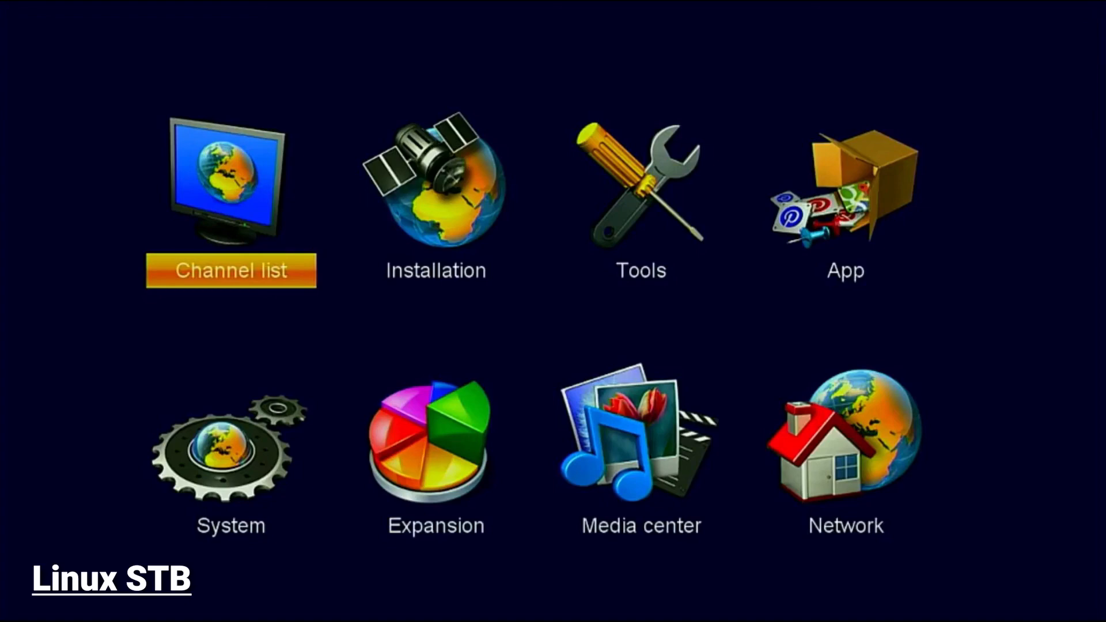
# Open the receiver's Information page under Tools to check the model, hardware and software versions
pyautogui.press('Right')
pyautogui.press('Right')
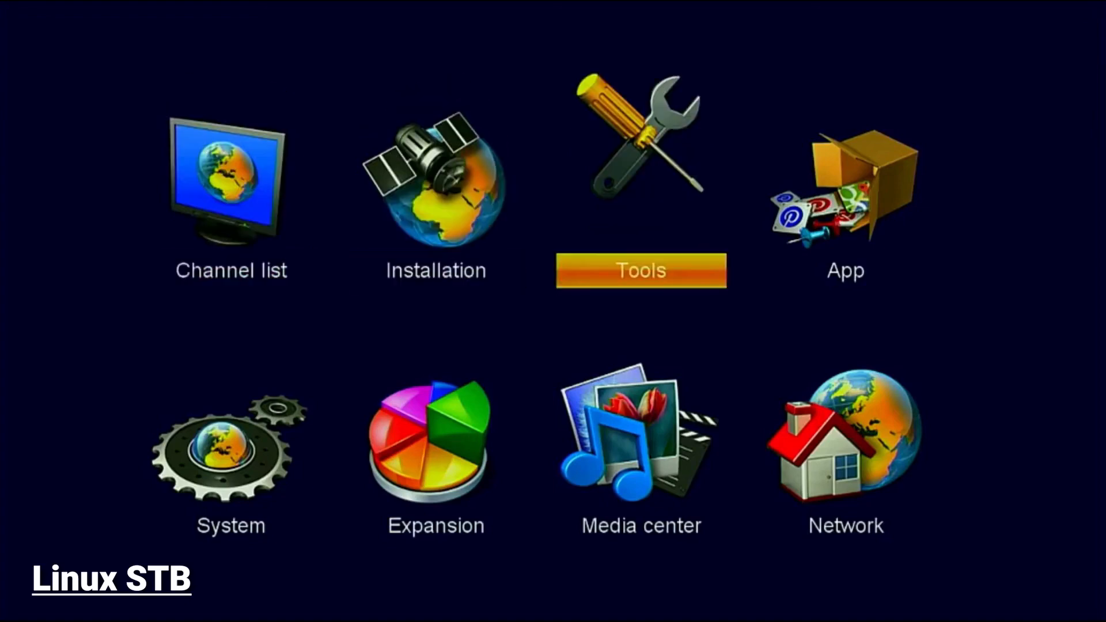
pyautogui.press('Return')
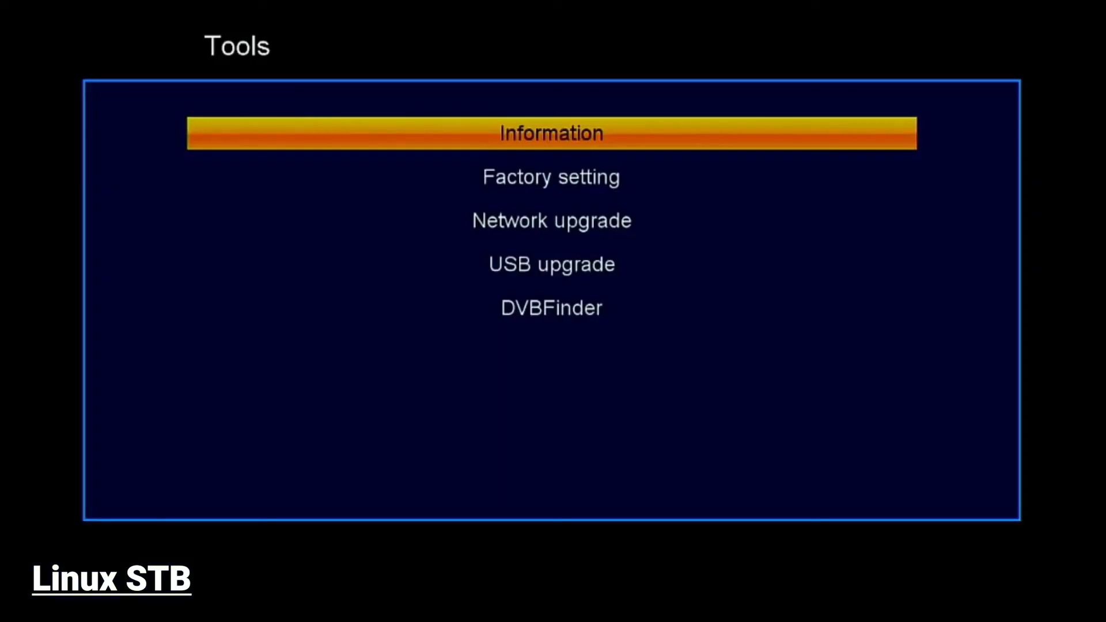
pyautogui.press('Return')
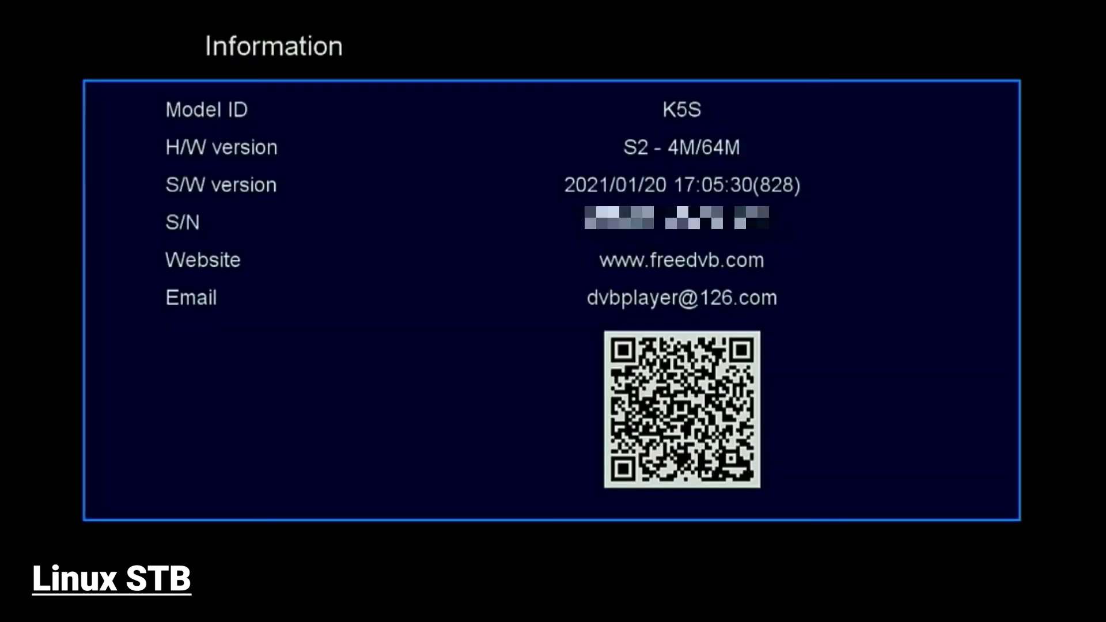